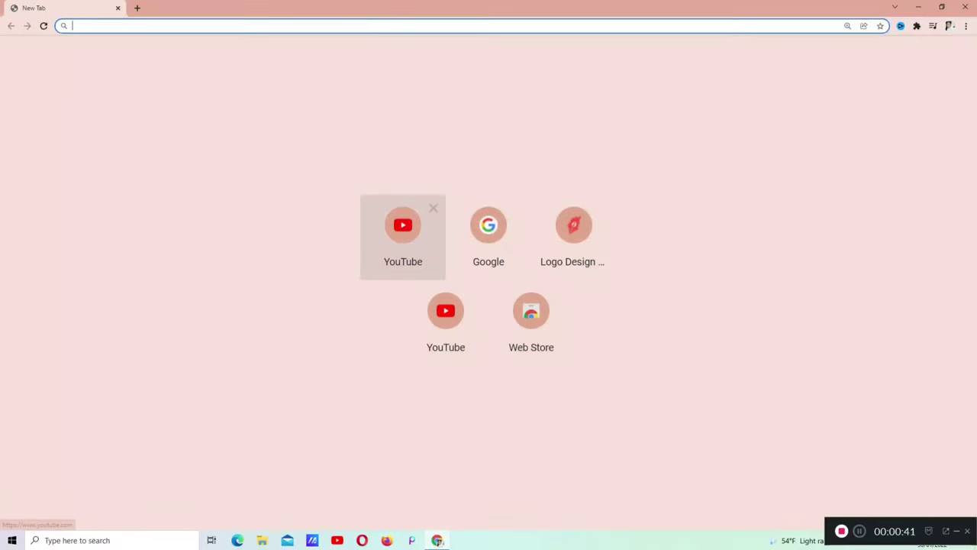
# Load the YouTube home page from the new tab and show the profile avatar's account menu.
pyautogui.click(402, 233)
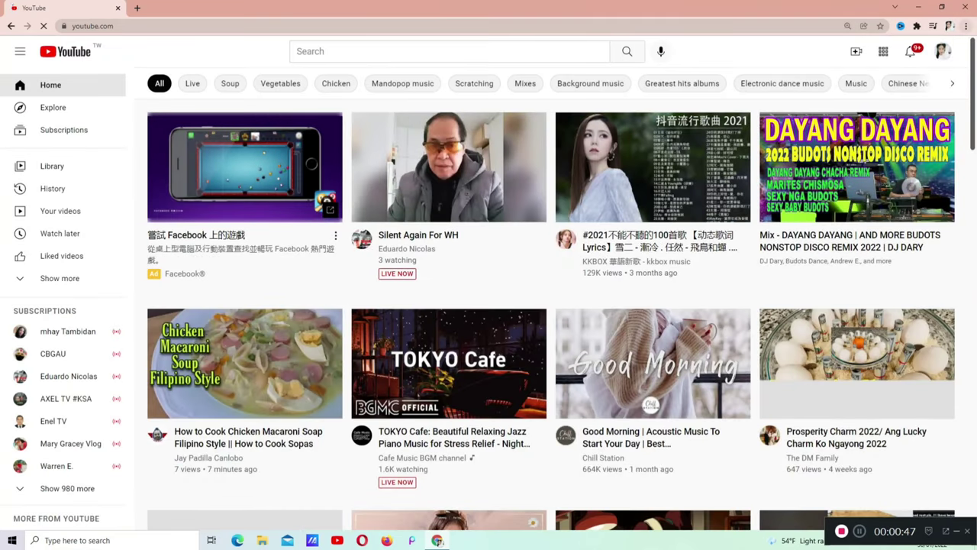
pyautogui.moveTo(652, 168)
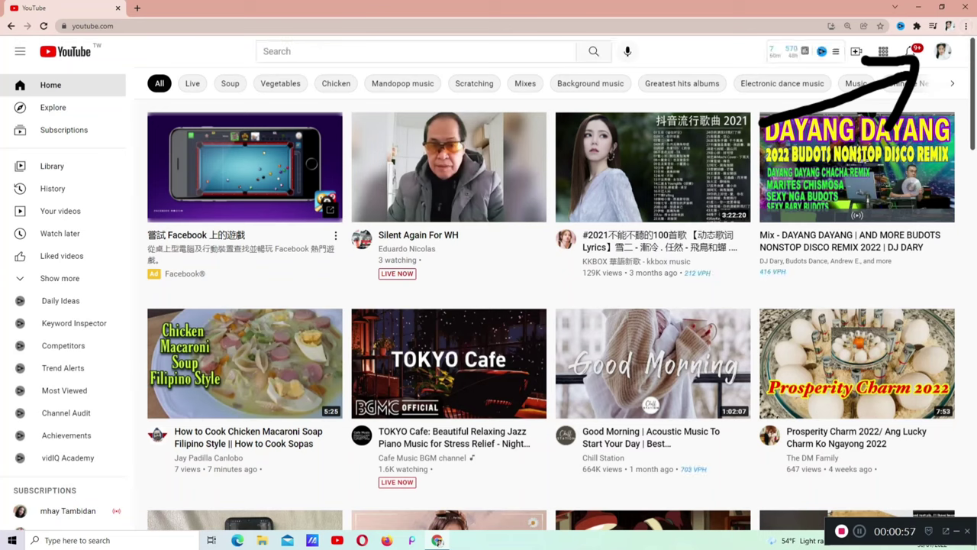
pyautogui.click(910, 51)
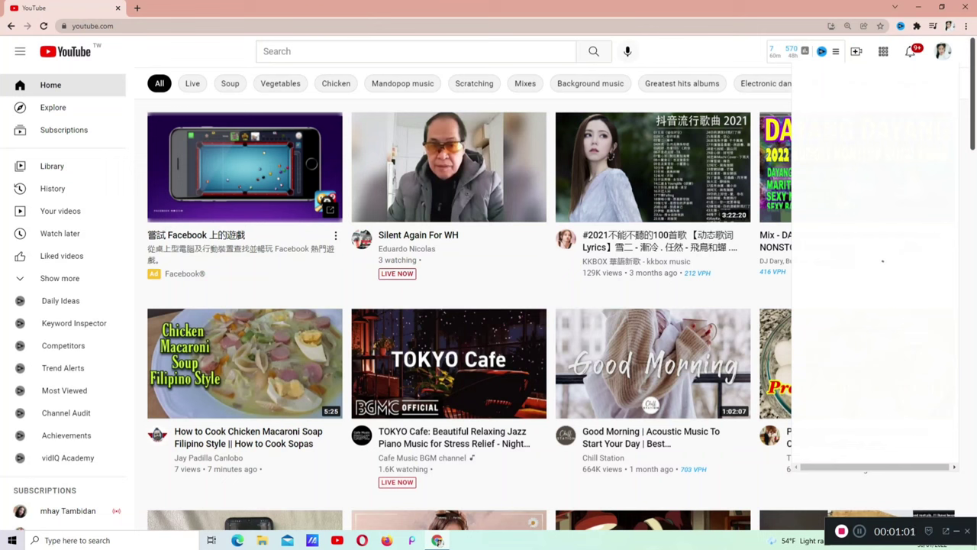
pyautogui.moveTo(752, 149); pyautogui.dragTo(710, 260)
pyautogui.moveTo(580, 191); pyautogui.dragTo(787, 172)
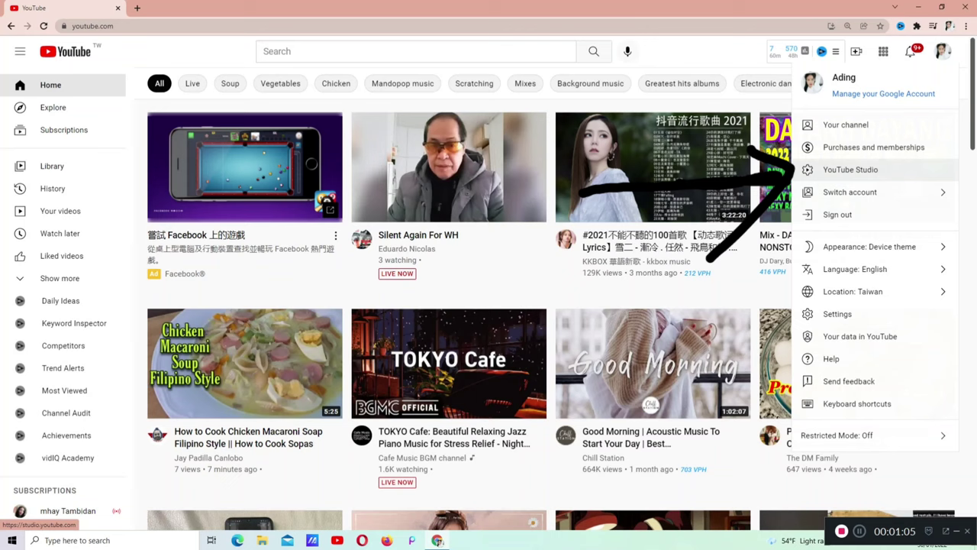
# Go to YouTube Studio and show the Content page listing the channel's uploads.
pyautogui.click(851, 169)
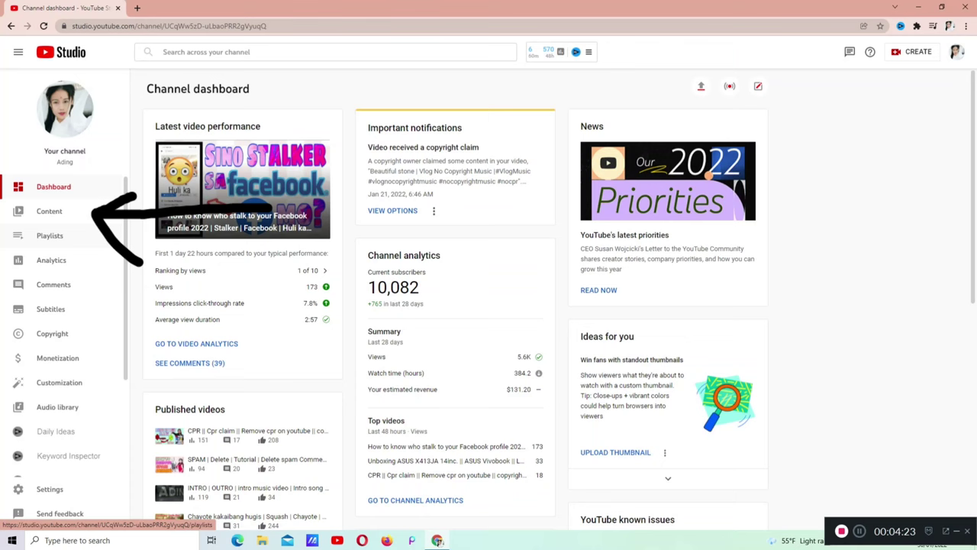
pyautogui.click(49, 211)
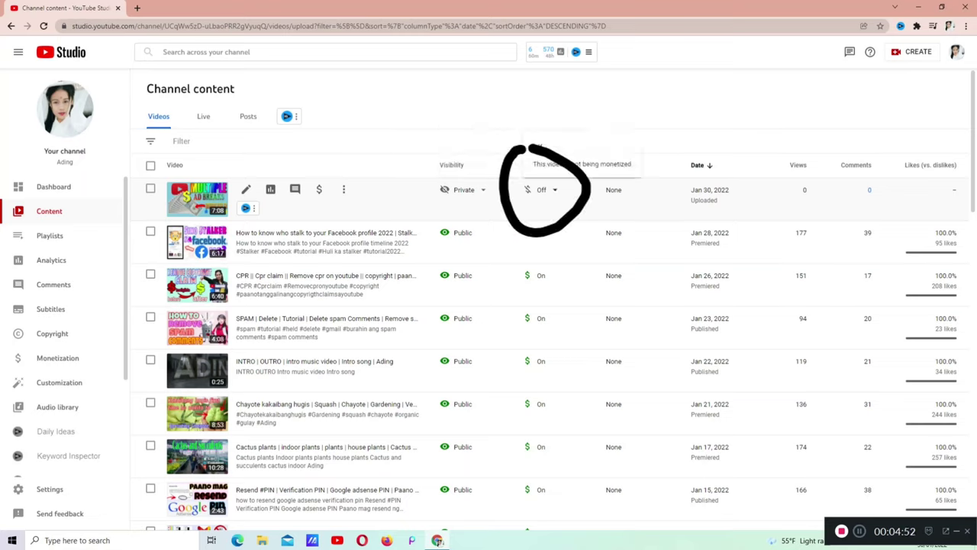
# Switch the newest private video's monetization to On, rating its content 'None of the above'.
pyautogui.click(550, 189)
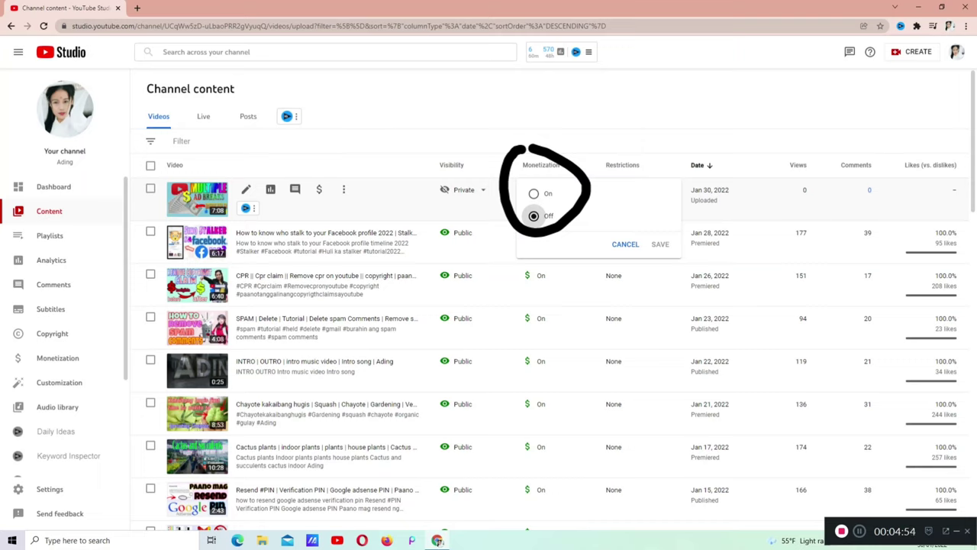
pyautogui.click(534, 193)
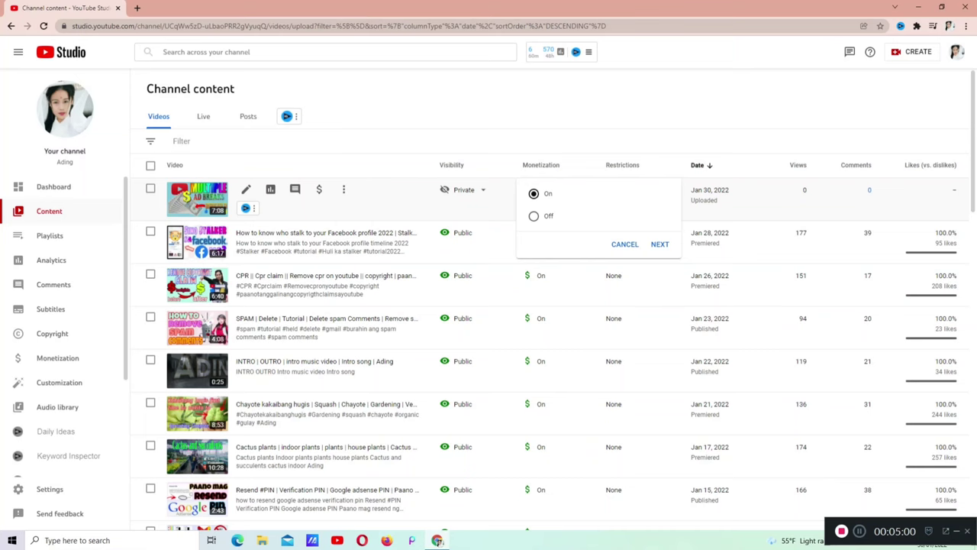
pyautogui.click(660, 243)
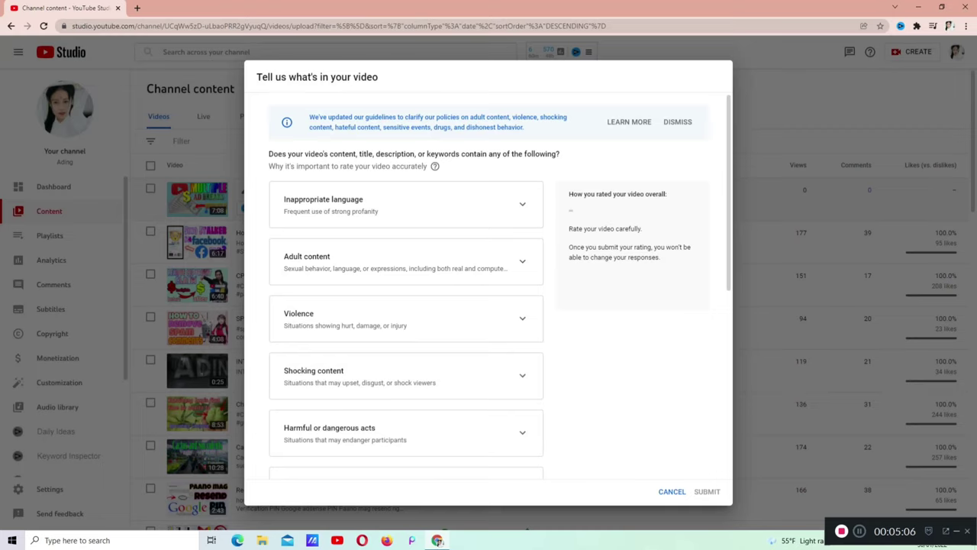
pyautogui.scroll(-2, 500, 285)
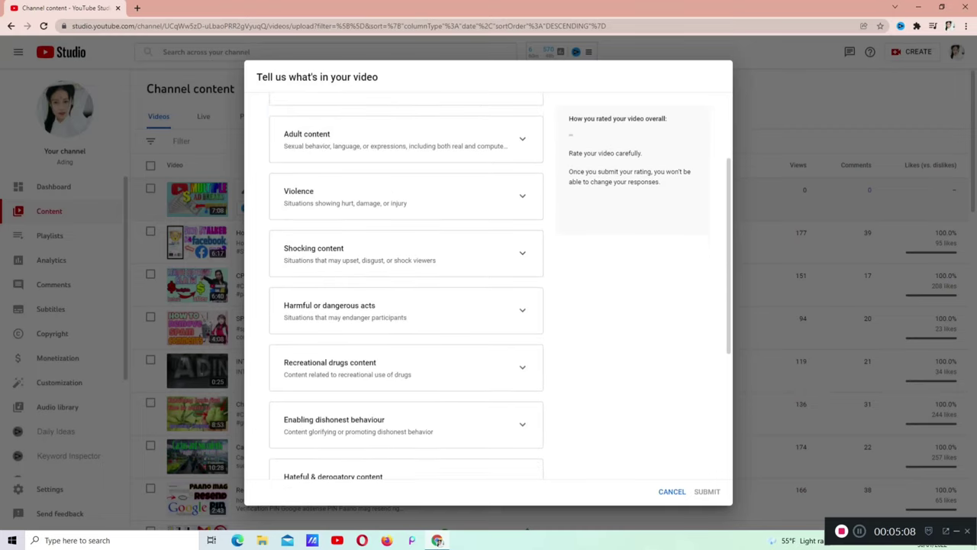
pyautogui.scroll(-3, 406, 286)
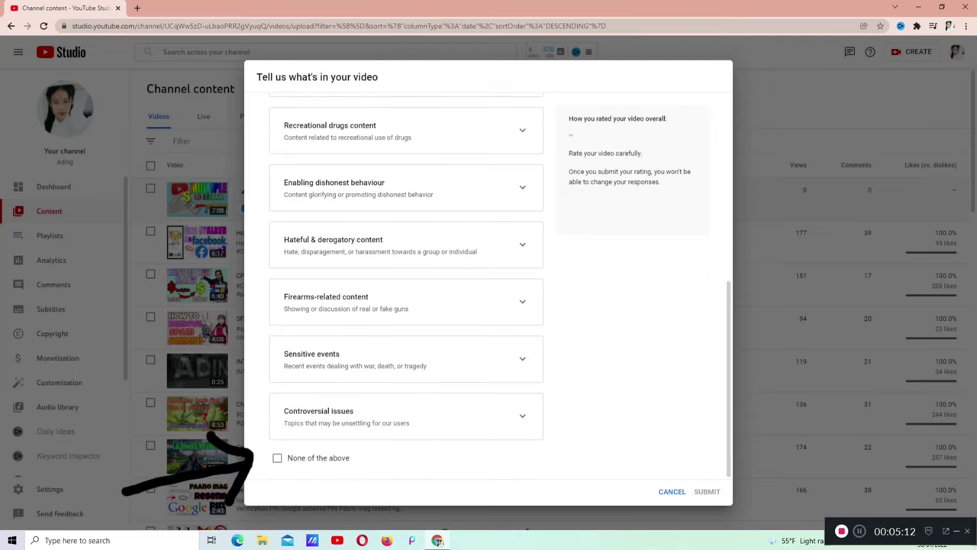
pyautogui.click(277, 457)
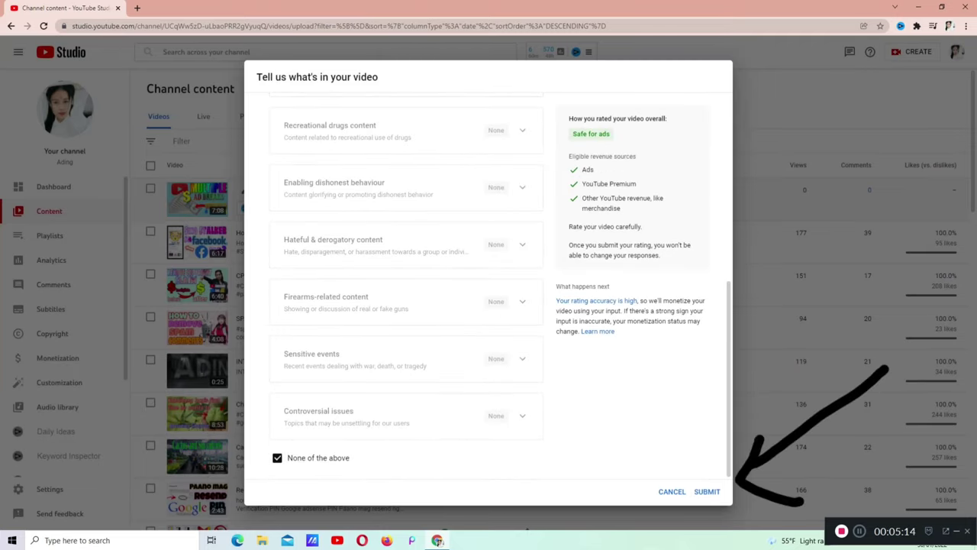
pyautogui.click(707, 491)
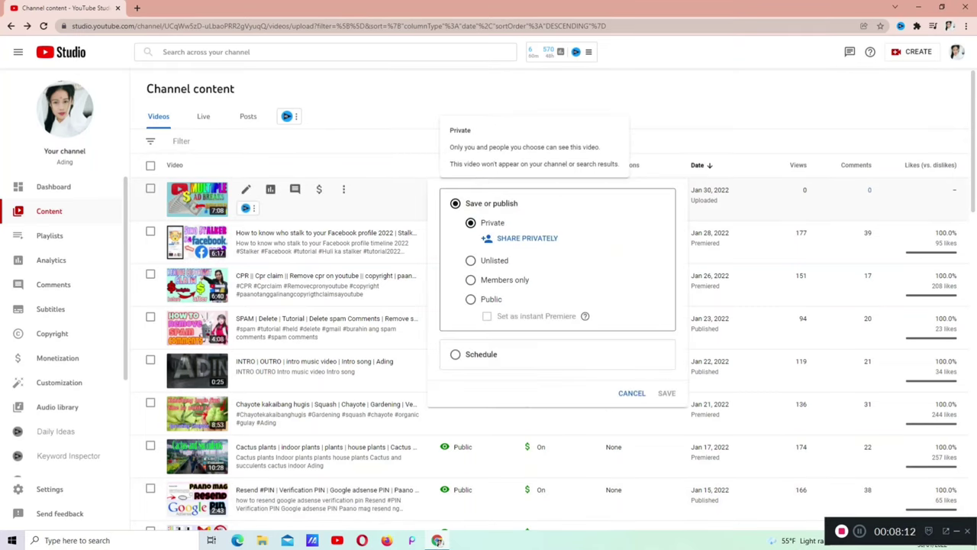
# Change the newest video's visibility to Schedule, with Jan 31, 2022 as the default date.
pyautogui.click(463, 189)
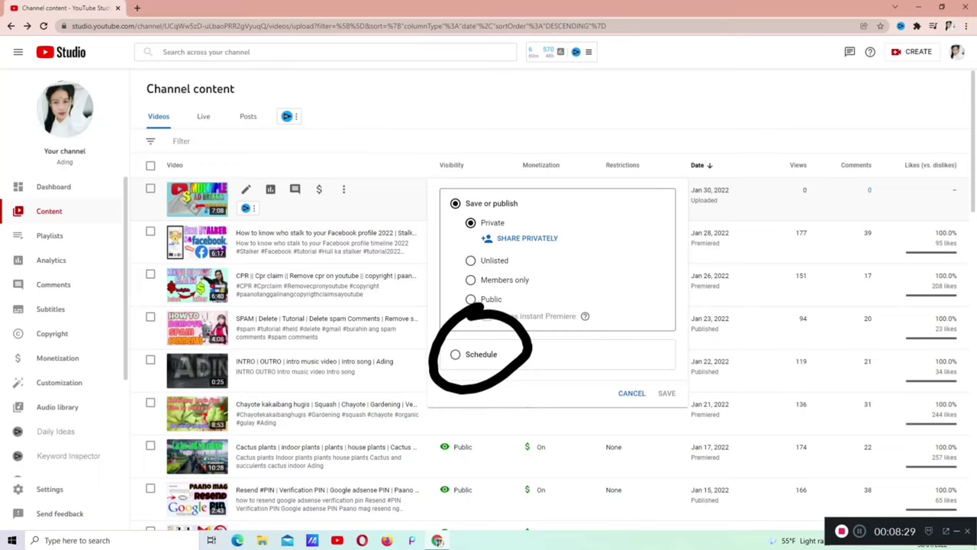
pyautogui.click(456, 354)
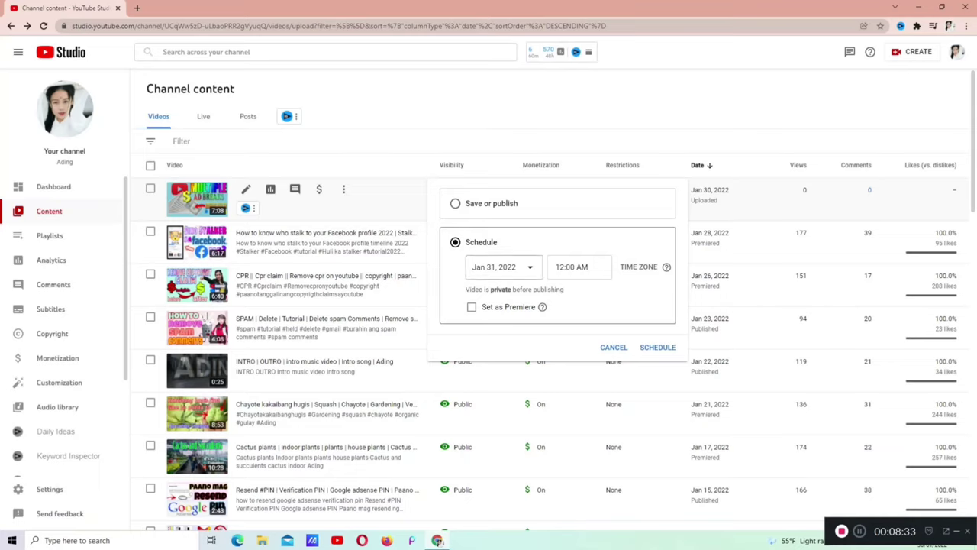
# Keep Jan 31, 2022 as the release date and set the release time to 9:15 PM.
pyautogui.click(500, 267)
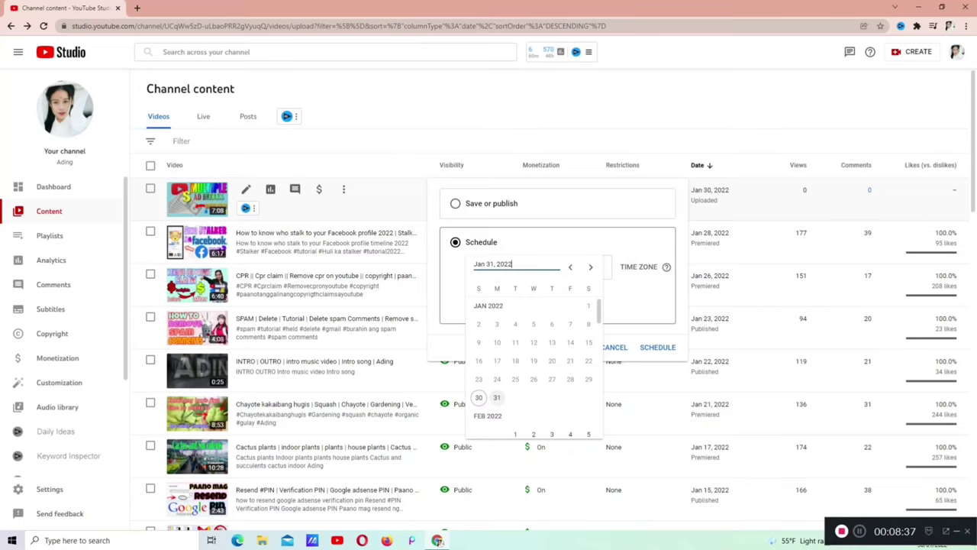
pyautogui.press('Return')
pyautogui.press('Tab')
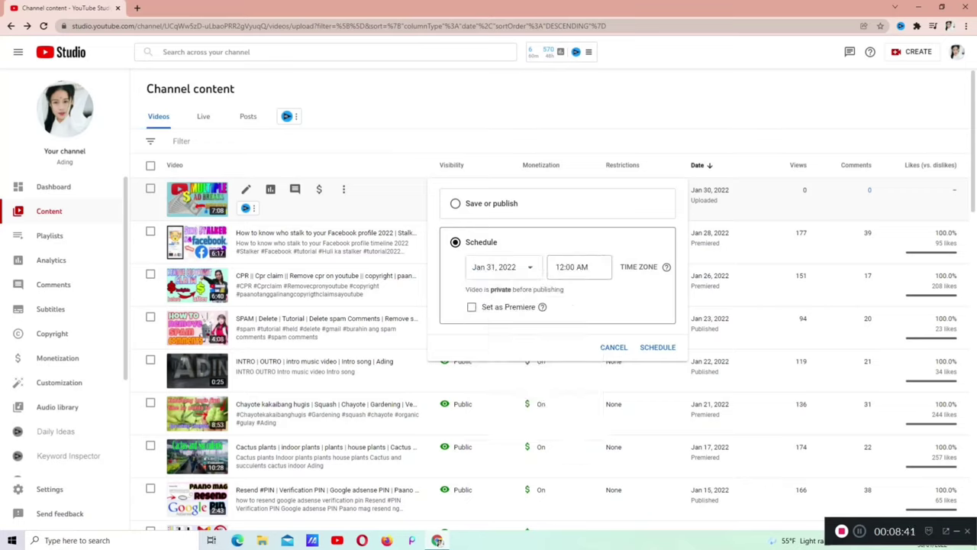
pyautogui.click(580, 266)
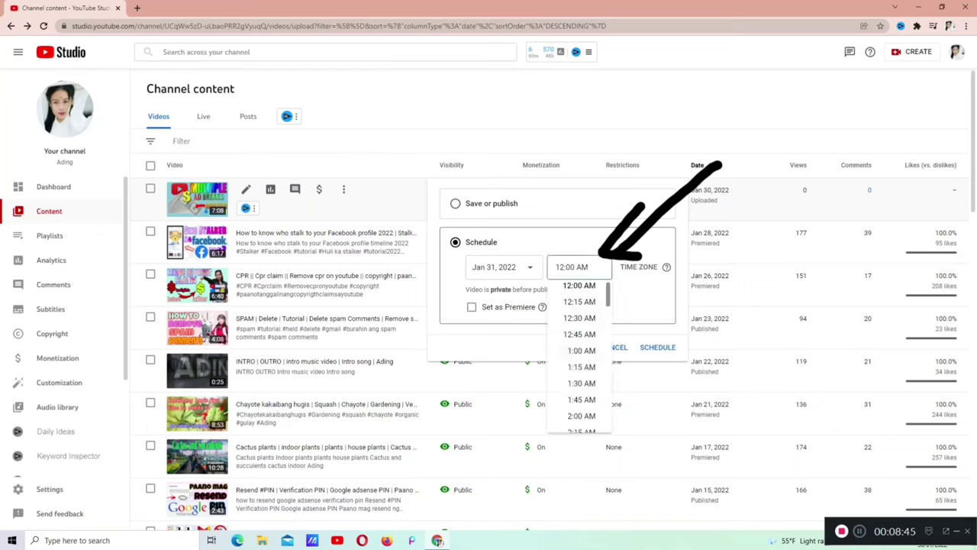
pyautogui.scroll(-10, 580, 355)
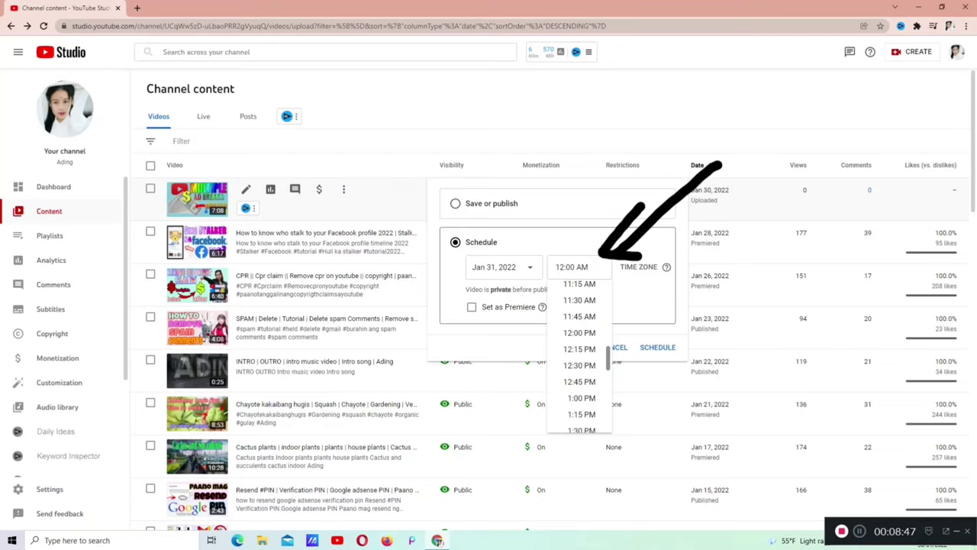
pyautogui.scroll(5, 580, 355)
pyautogui.scroll(-12, 580, 355)
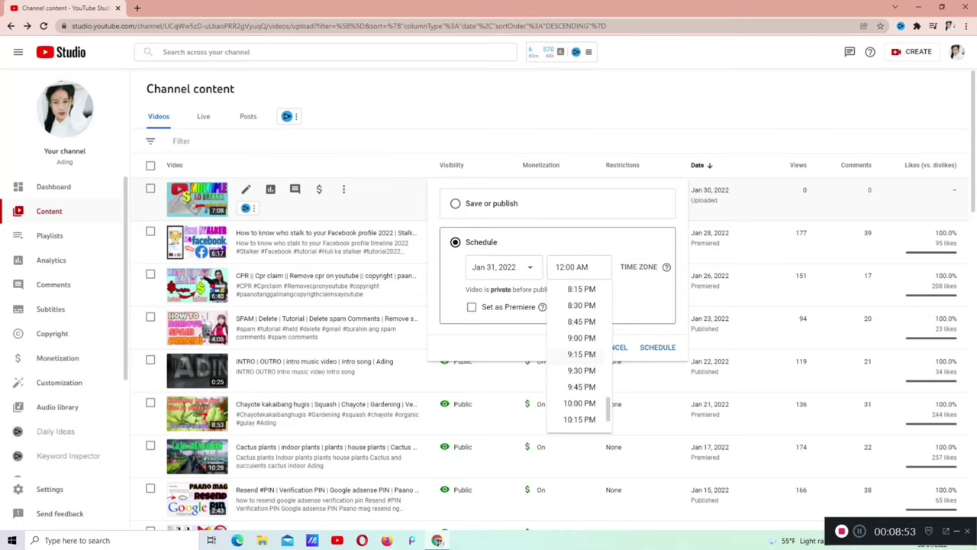
pyautogui.click(581, 354)
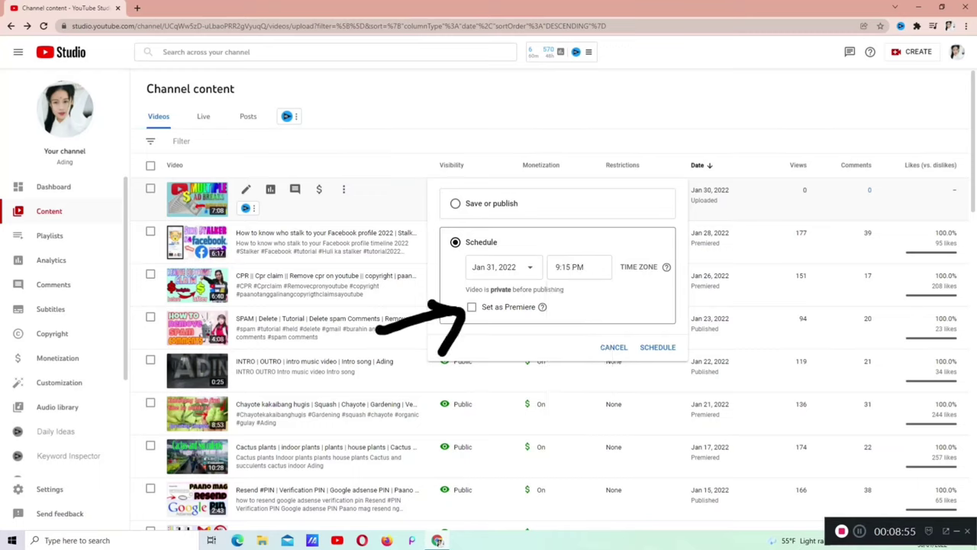
# Tick 'Set as Premiere' and bring up the Set up premiere dialog with countdown and trailer options.
pyautogui.click(472, 306)
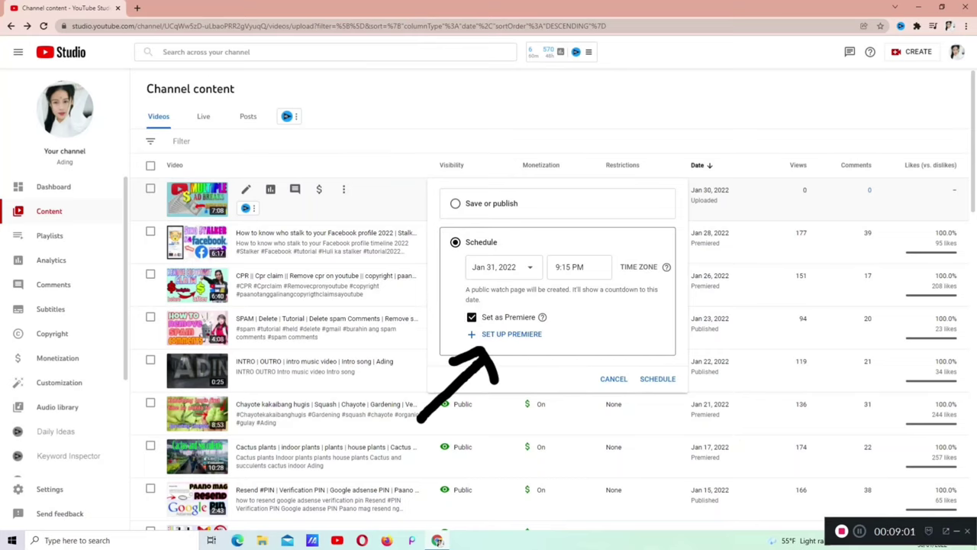
pyautogui.click(505, 334)
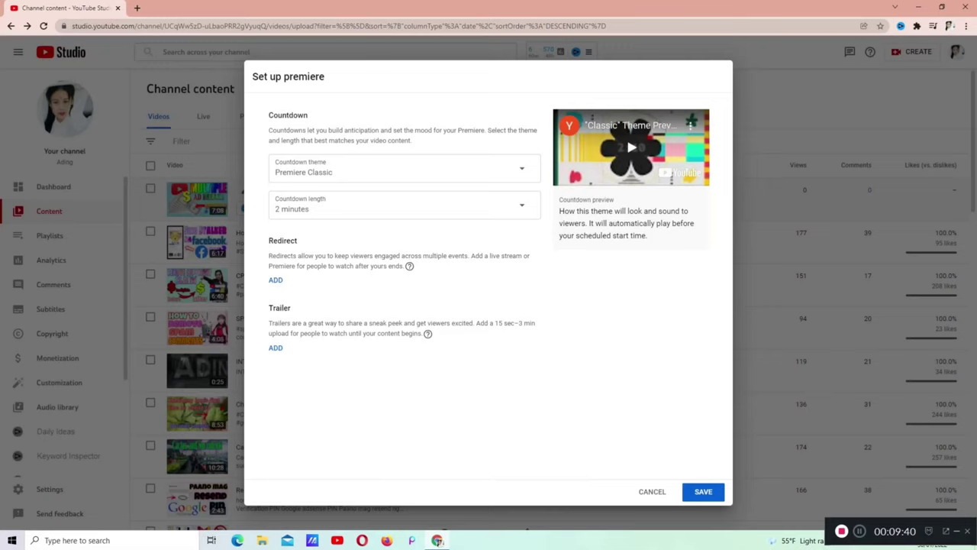
# Add the INTRO | OUTRO intro music video as the Premiere's trailer.
pyautogui.click(276, 348)
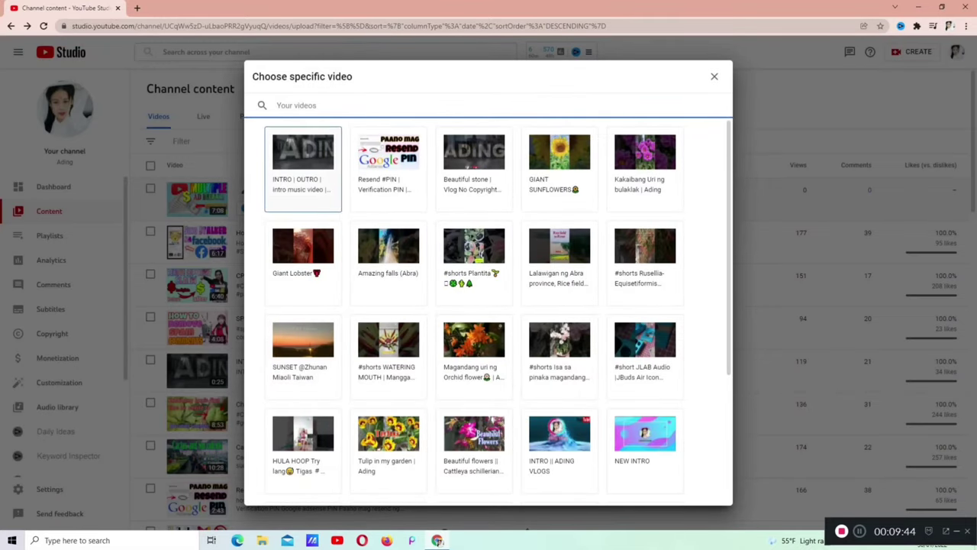
pyautogui.moveTo(267, 97); pyautogui.dragTo(261, 105)
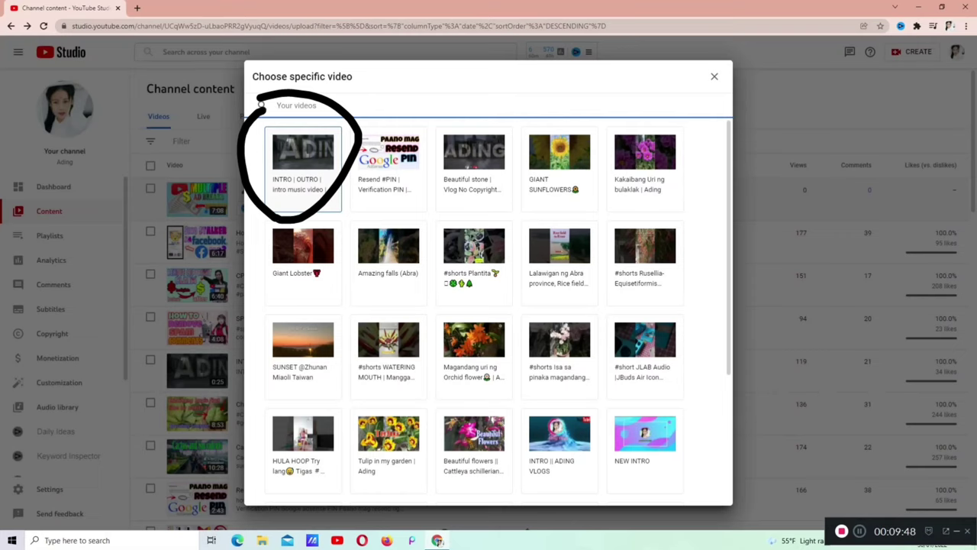
pyautogui.click(302, 161)
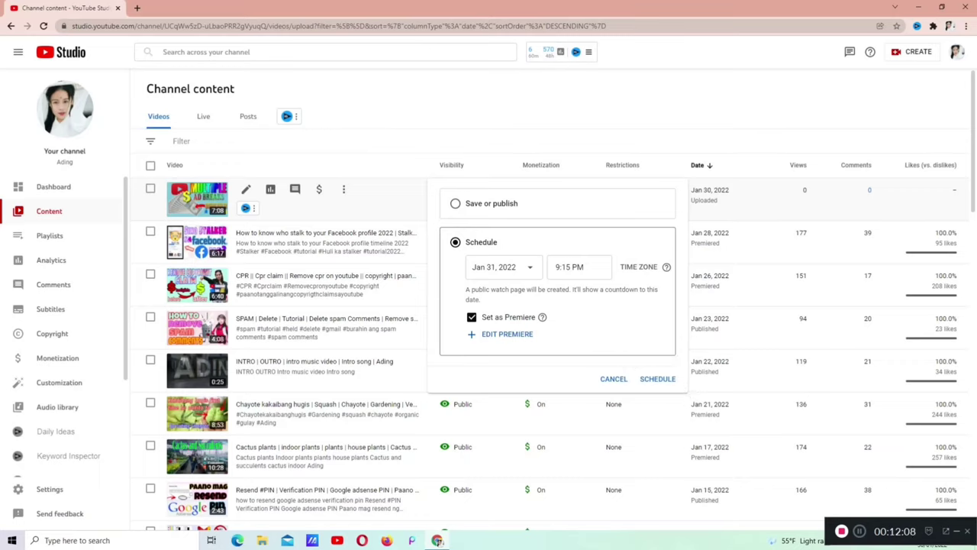
# Confirm the Jan 31, 9:15 PM Premiere schedule, then go to 'Your channel' public page.
pyautogui.click(658, 379)
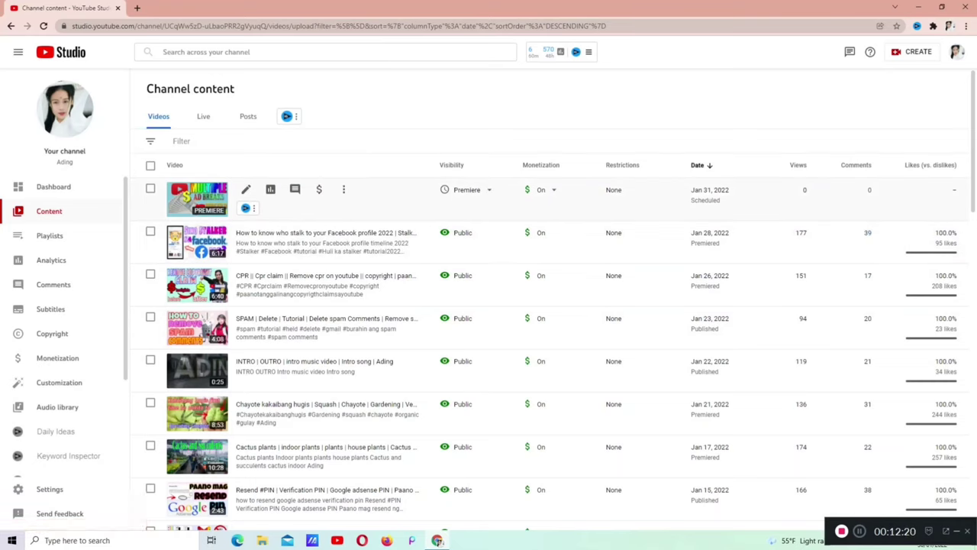
pyautogui.moveTo(466, 190)
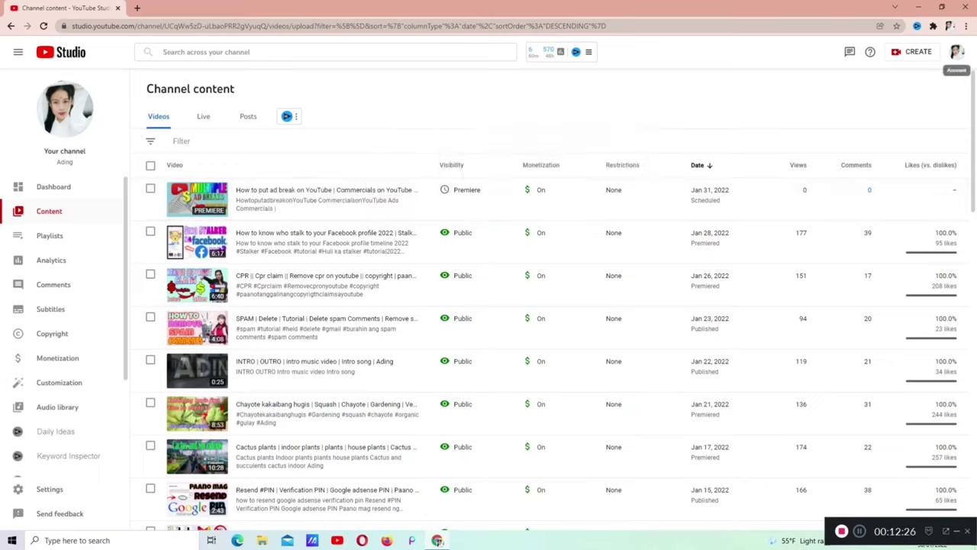
pyautogui.click(956, 52)
pyautogui.click(862, 111)
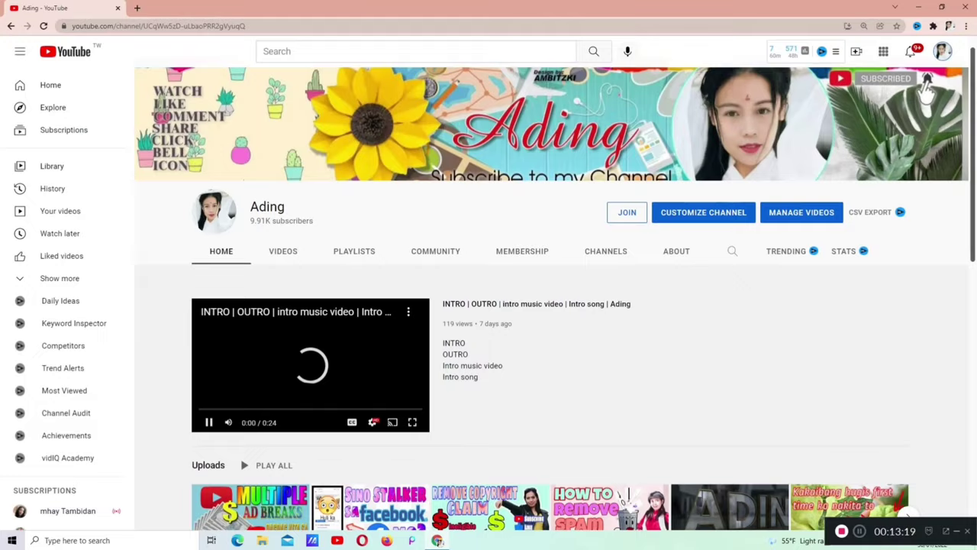
# Open the first PREMIERE-marked video in the channel's Uploads to reach its watch page.
pyautogui.scroll(-1, 926, 72)
pyautogui.scroll(-1, 554, 305)
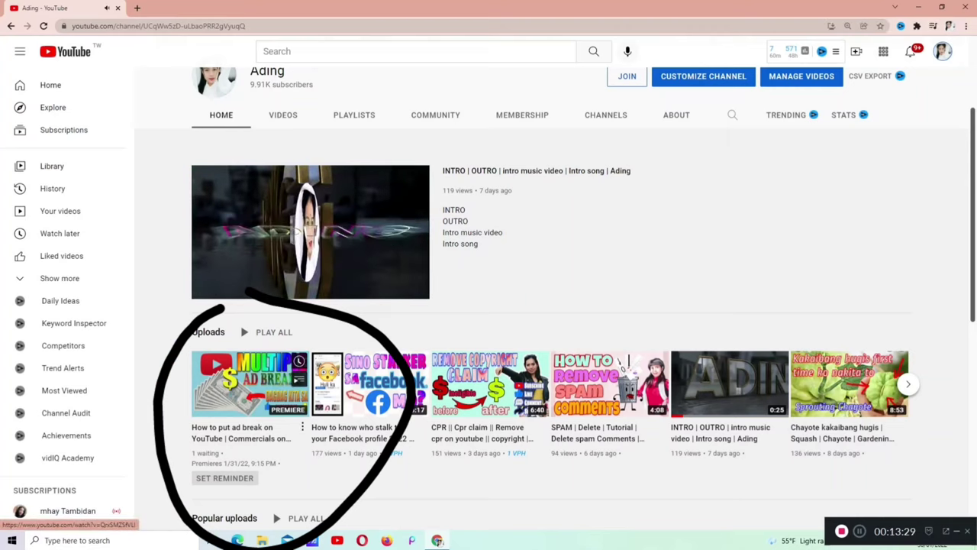
pyautogui.click(250, 382)
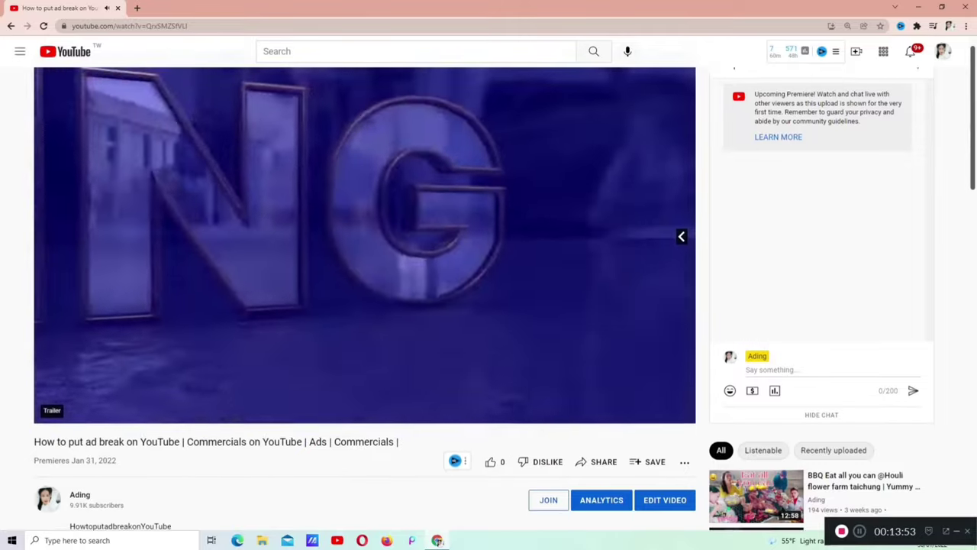
# Set a reminder for the January 31, 9:15 PM Premiere from the player overlay.
pyautogui.scroll(-1, 489, 290)
pyautogui.scroll(1, 484, 299)
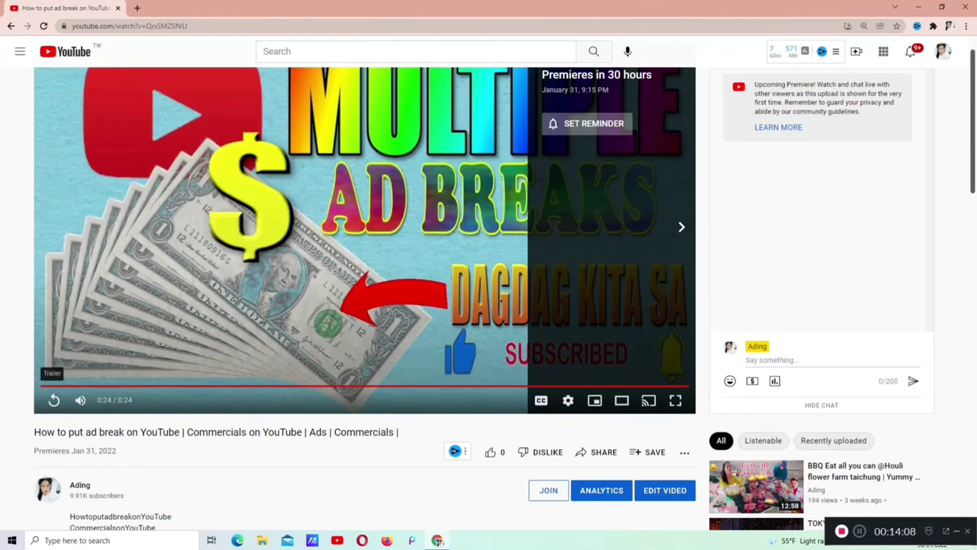
pyautogui.click(588, 123)
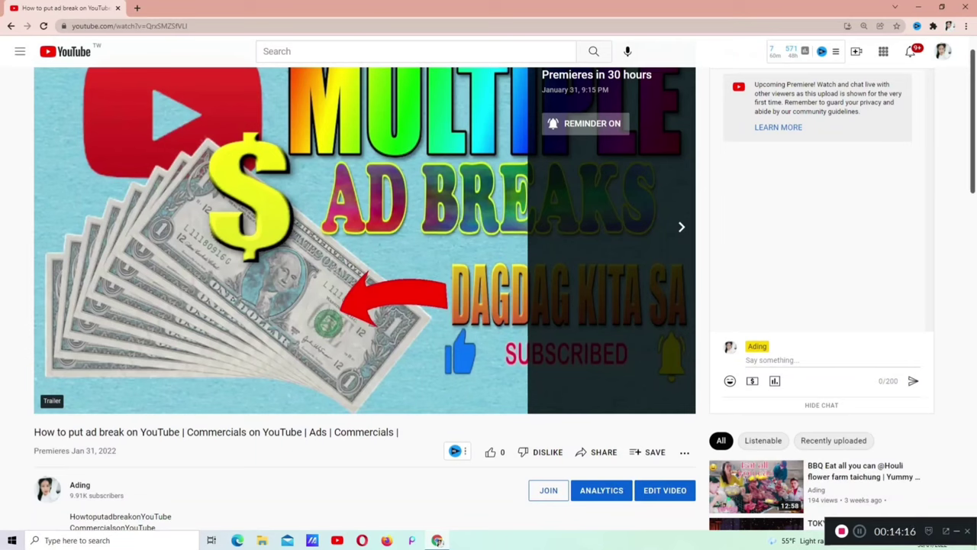
pyautogui.scroll(-1, 365, 229)
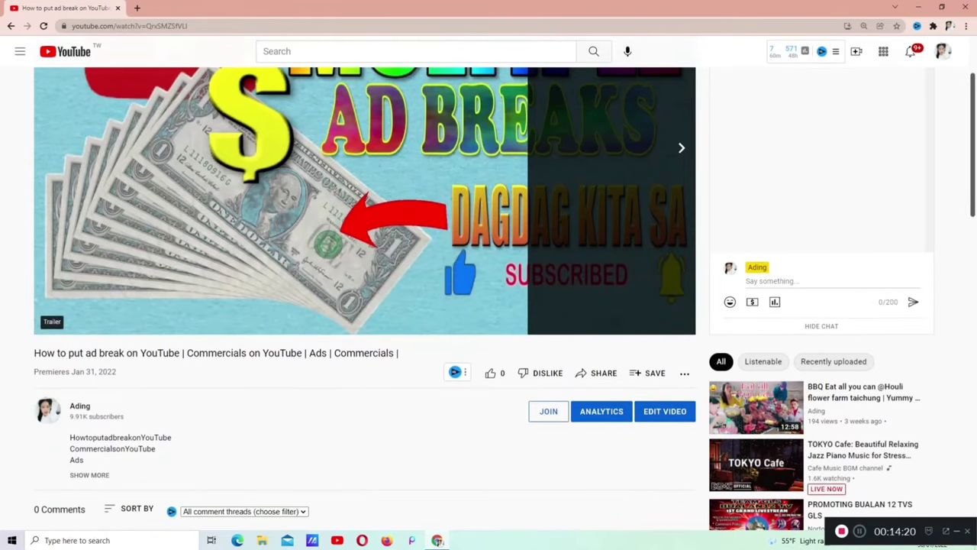
# Return to the channel page and check that the MULTIPLE AD BREAKS Premiere now leads Uploads.
pyautogui.click(48, 410)
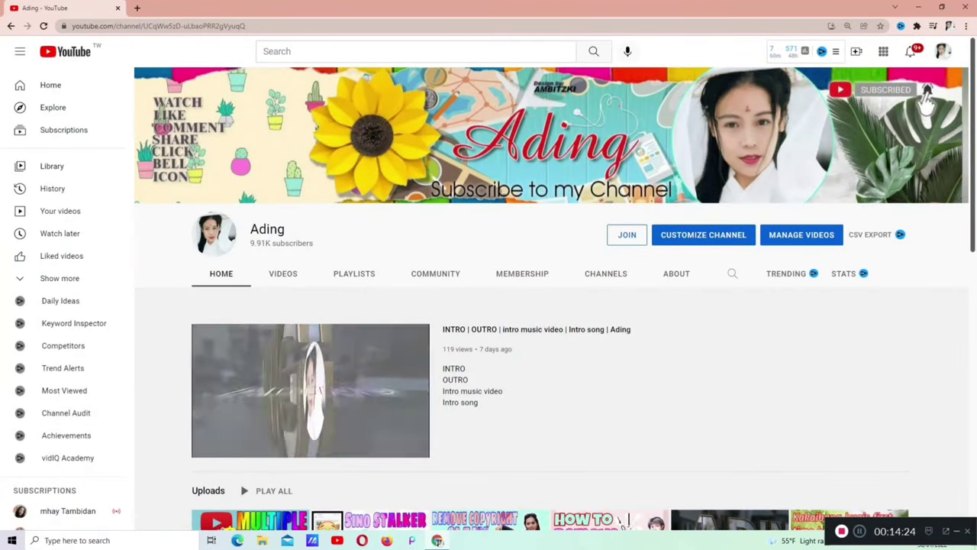
pyautogui.scroll(-1, 554, 305)
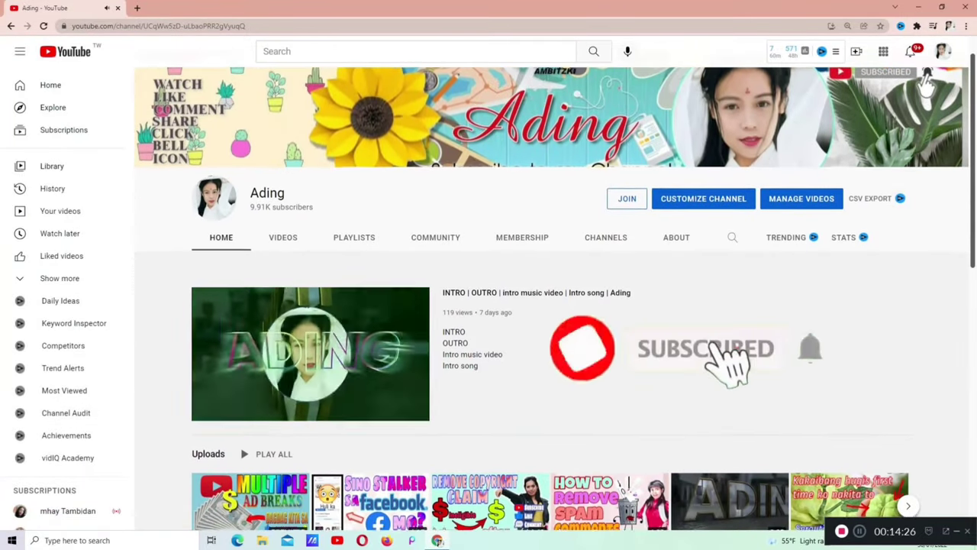